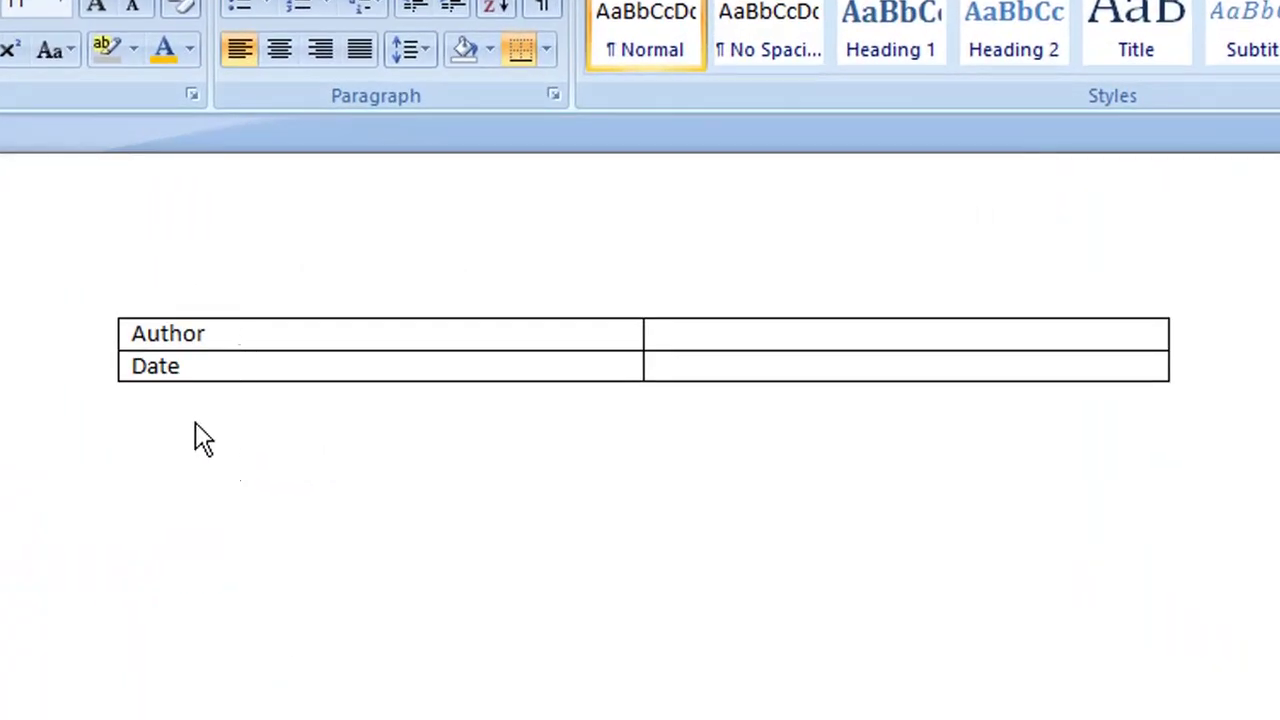
Insert an Author field with the new name "usemybox" in Uppercase format into the empty cell beside Author
click(231, 333)
click(689, 337)
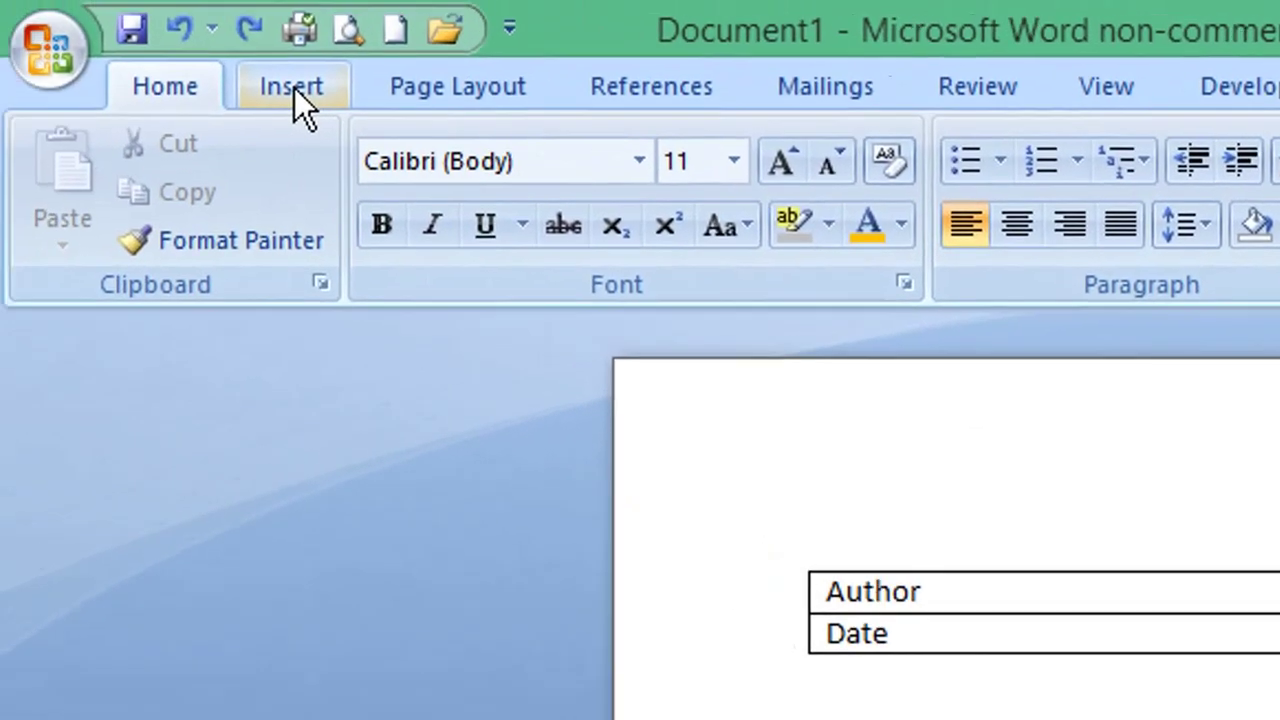
click(294, 88)
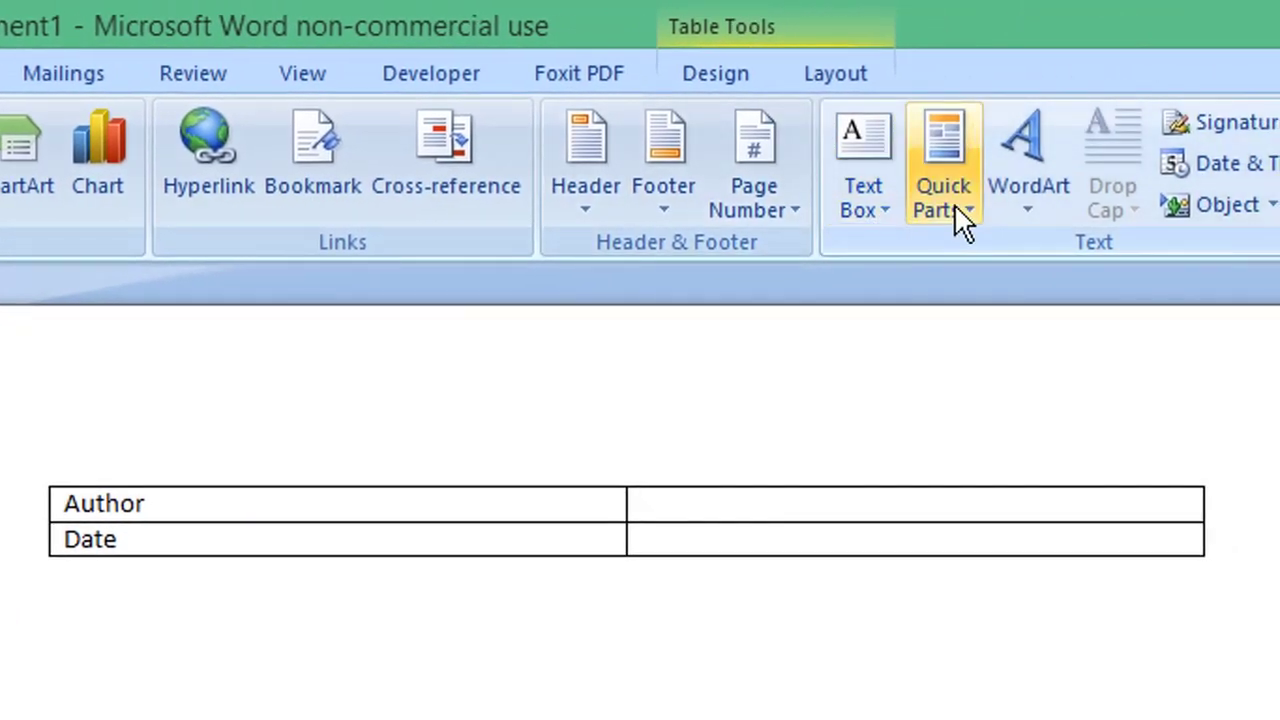
click(956, 212)
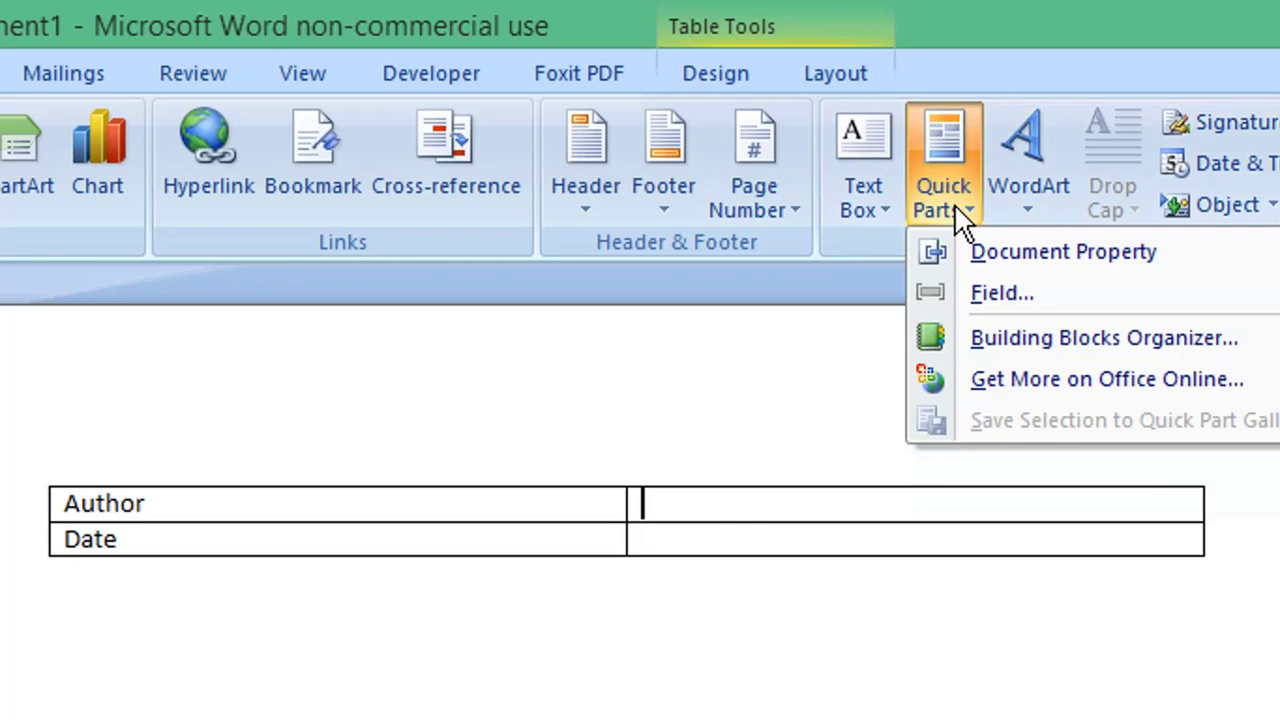
click(1075, 296)
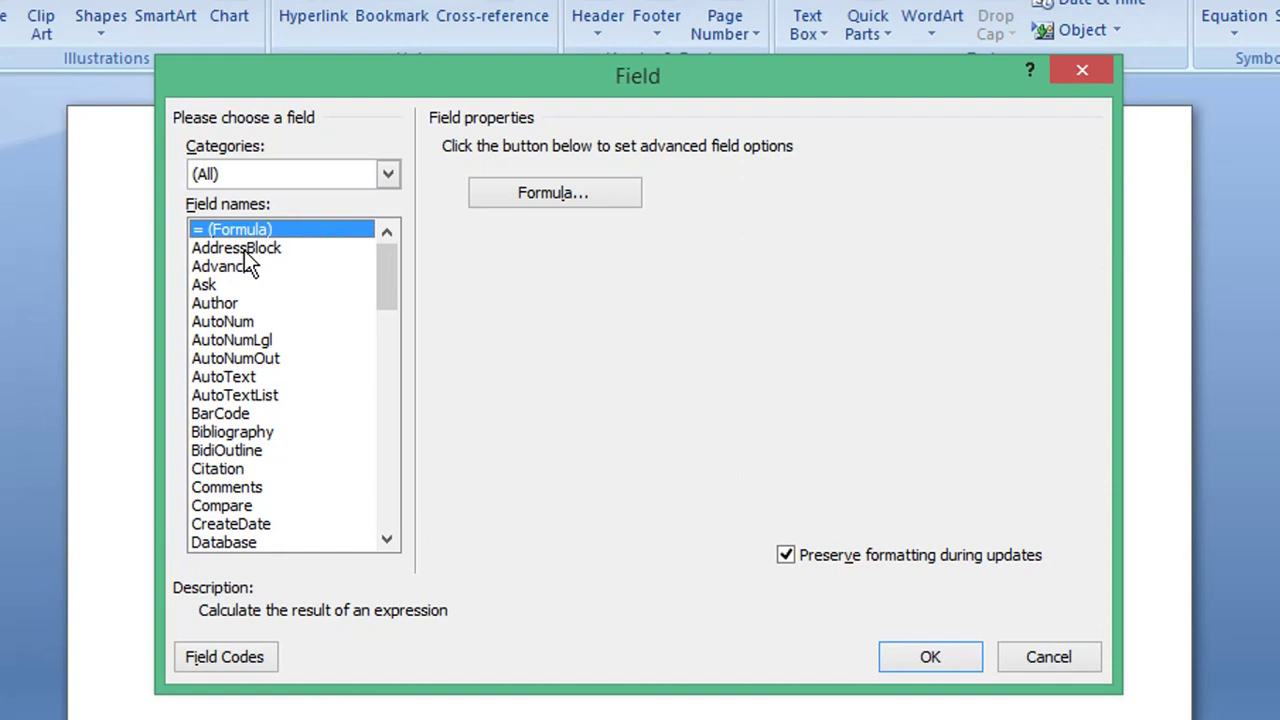
click(230, 305)
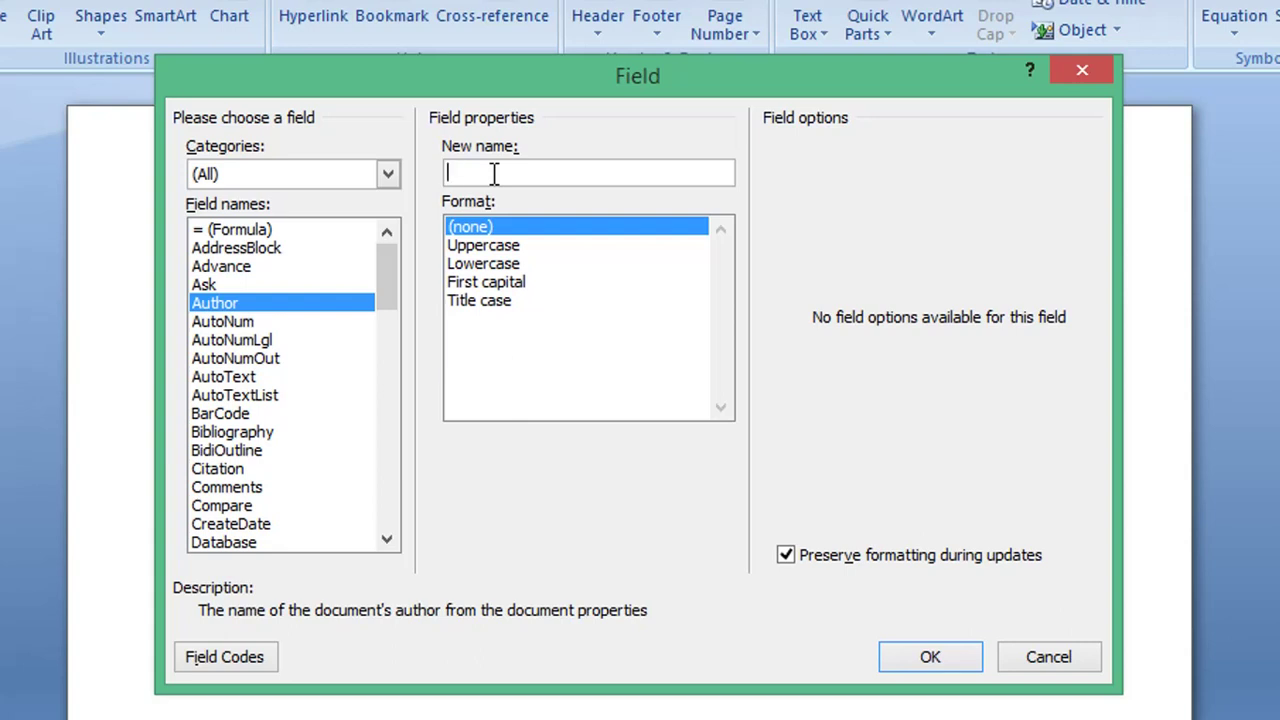
text(usemybox)
click(490, 246)
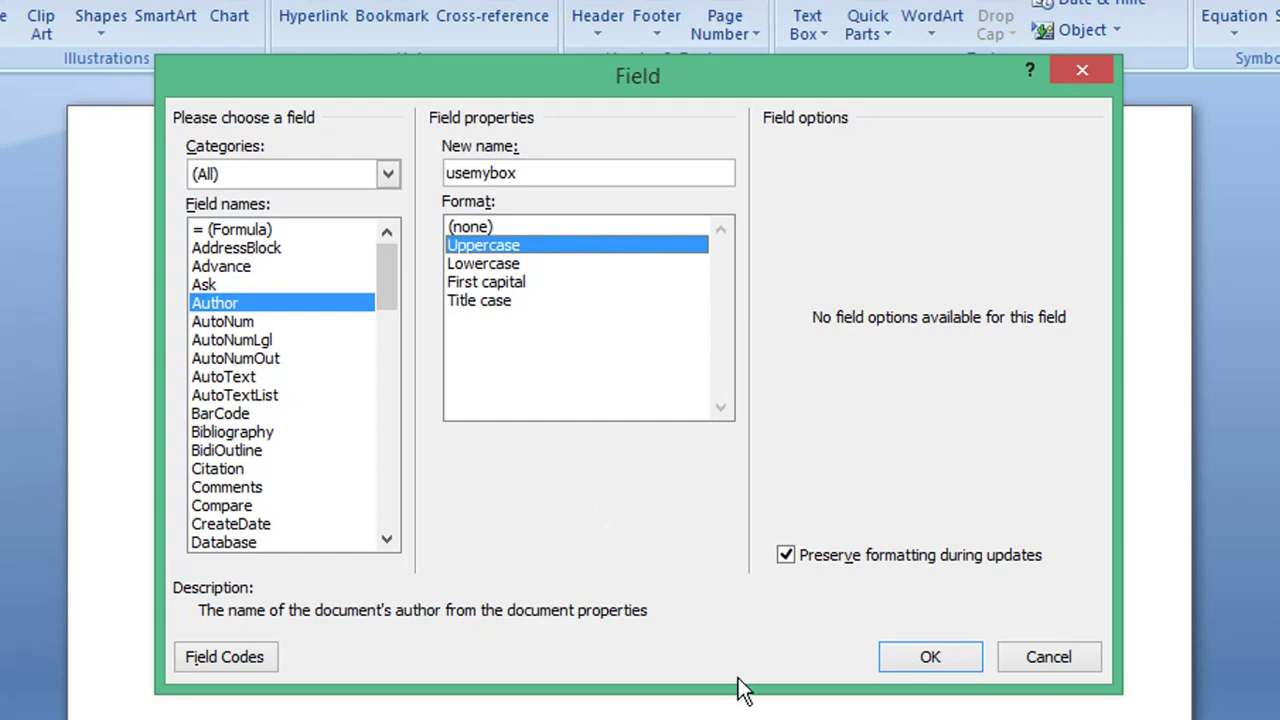
click(925, 657)
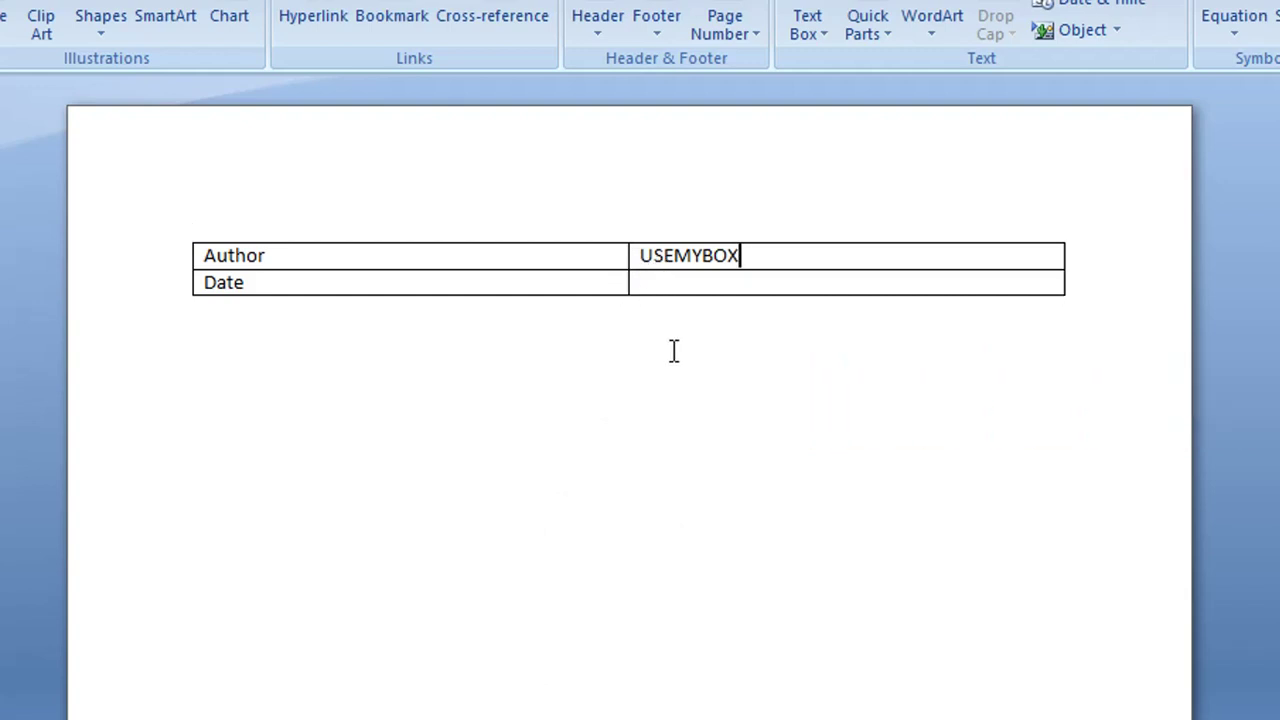
Insert a Date field in the dd/MM/yyyy format into the empty cell beside Date
click(654, 284)
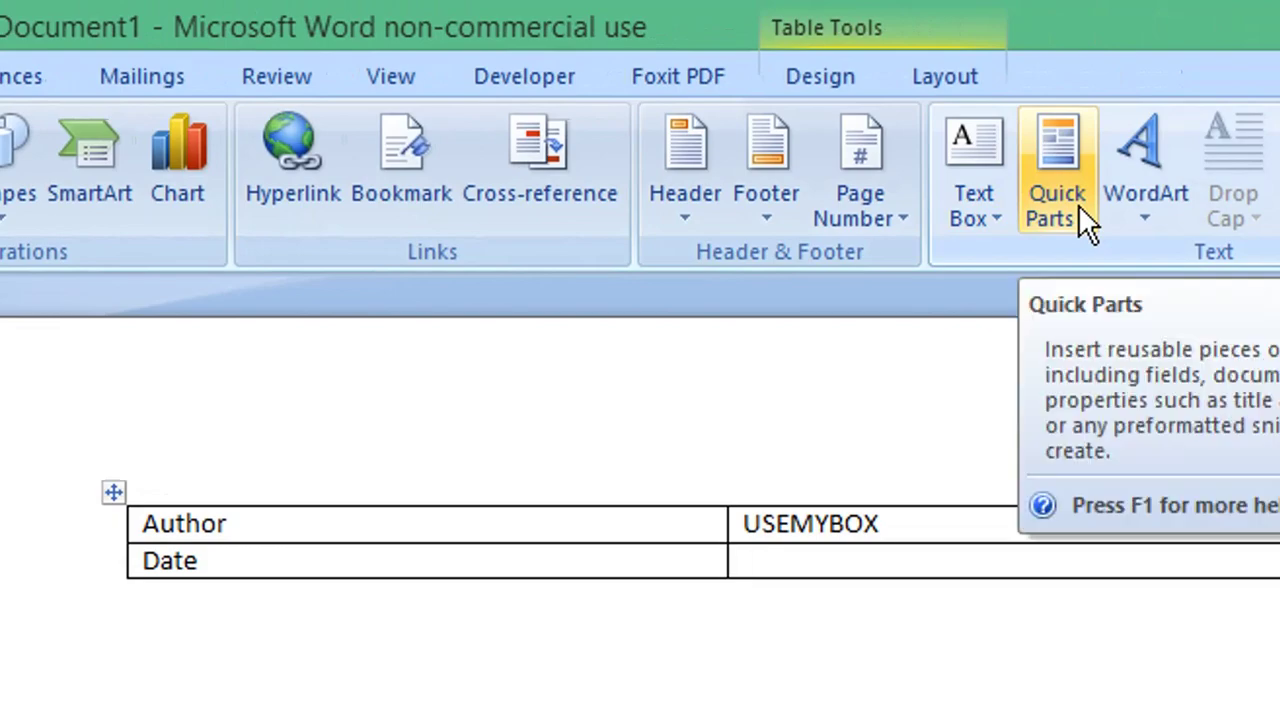
click(1078, 204)
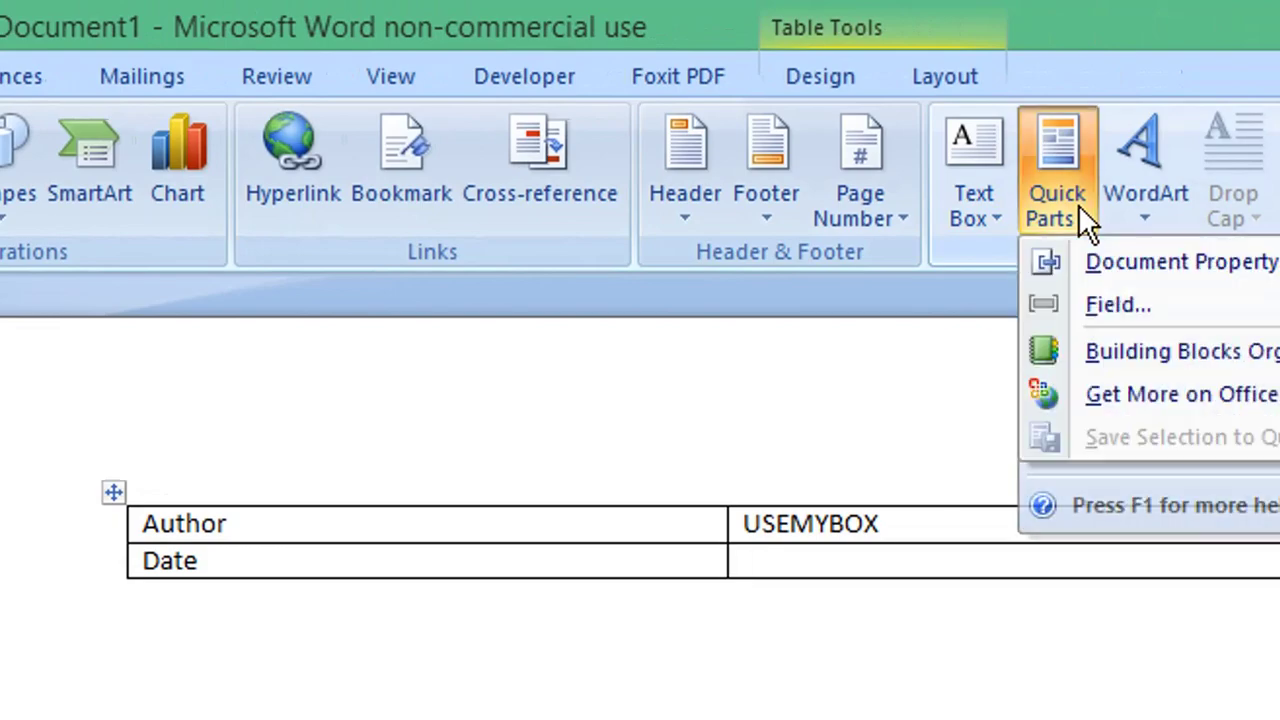
click(1156, 296)
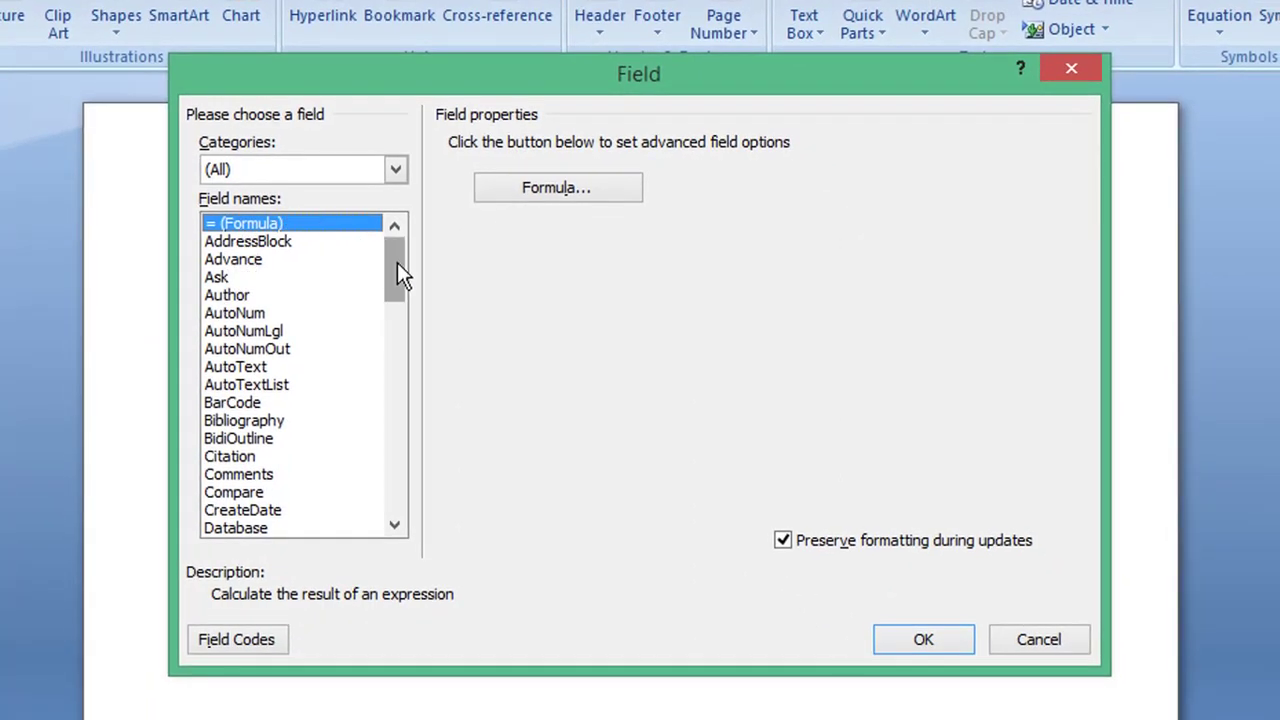
drag(397, 268, 397, 285)
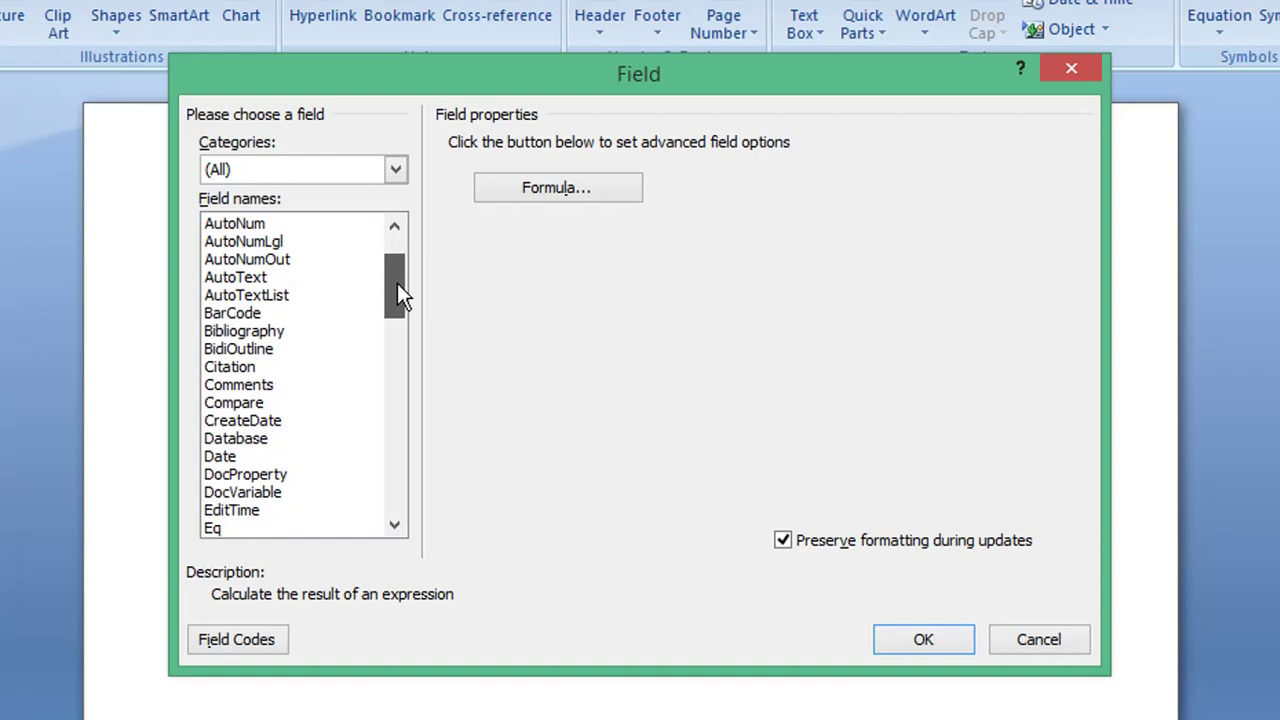
click(222, 457)
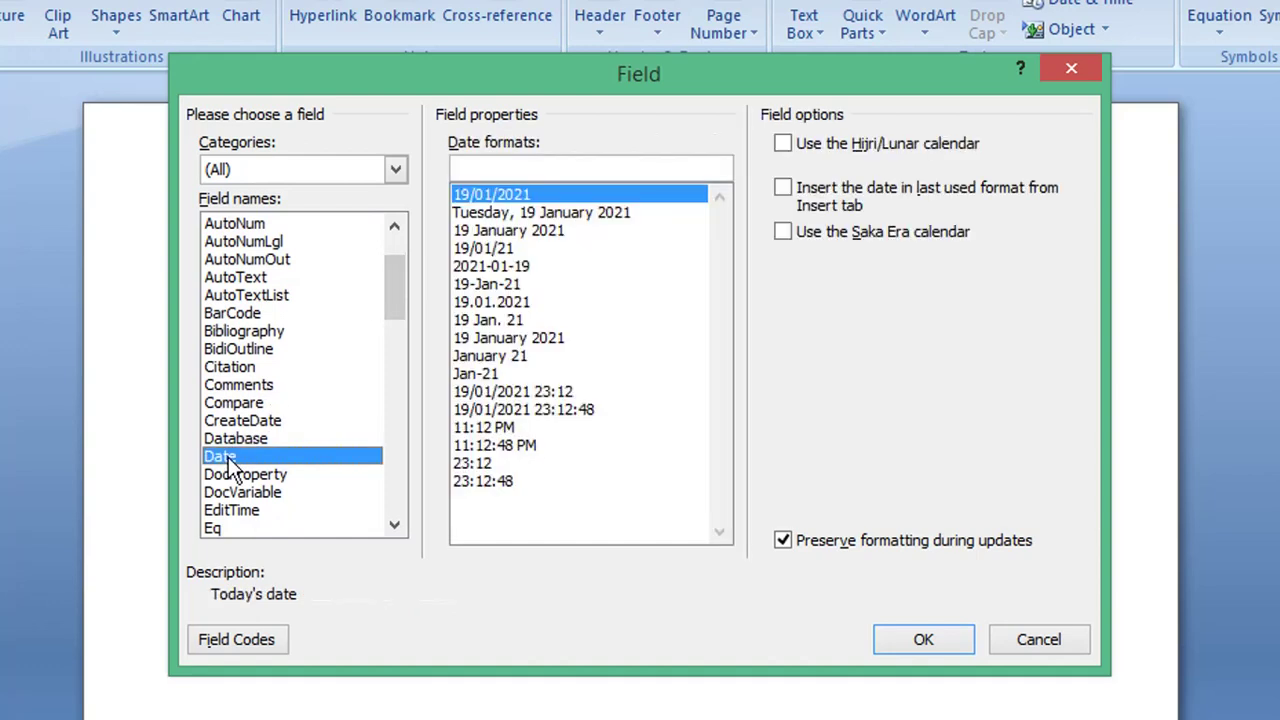
click(546, 194)
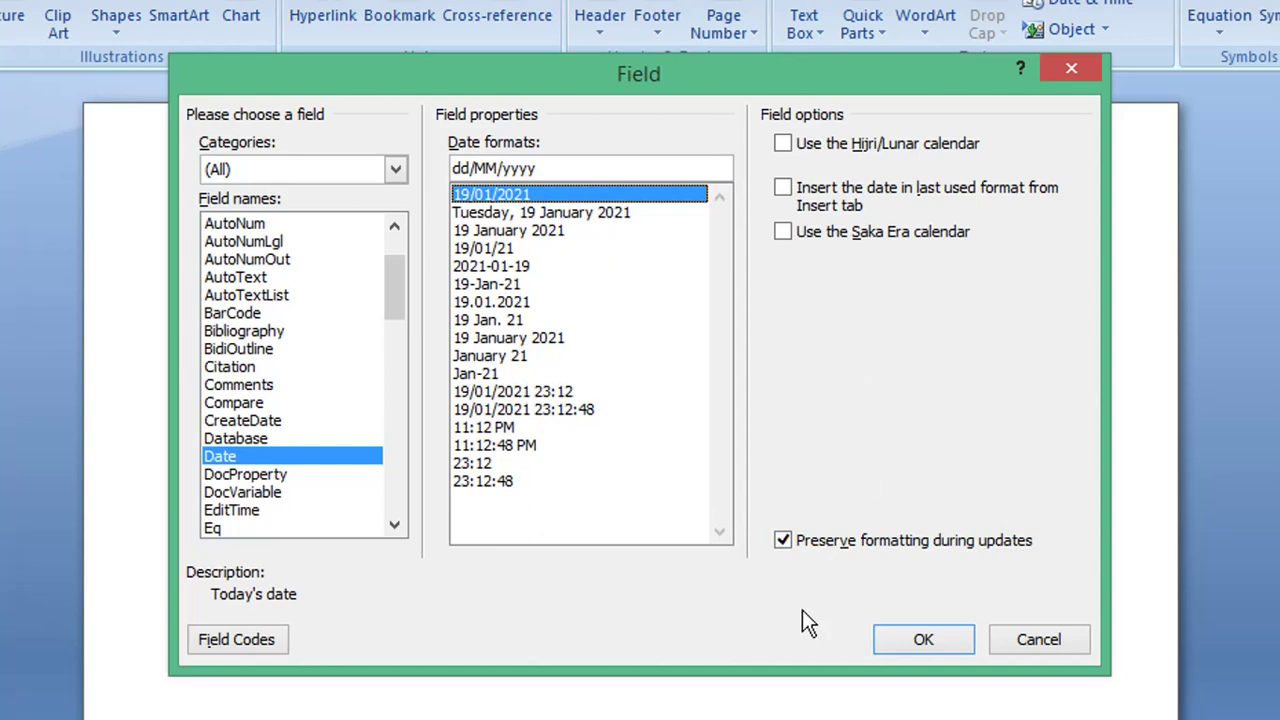
click(900, 641)
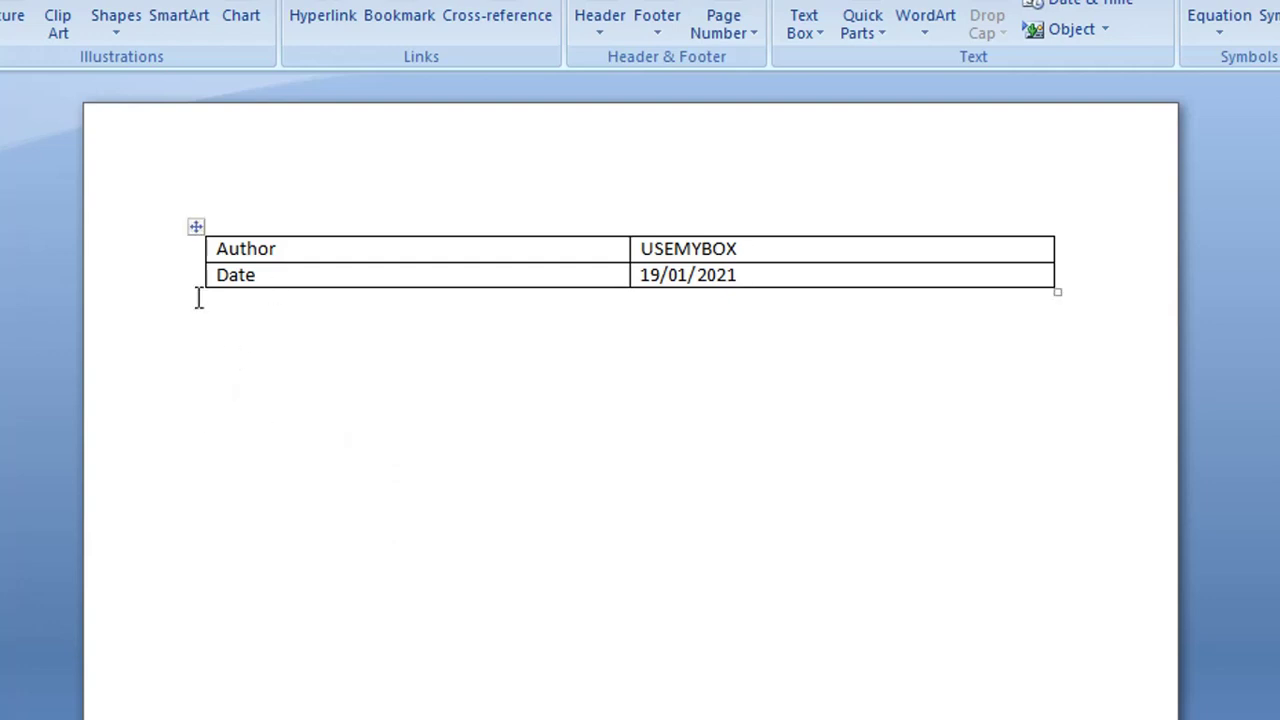
Insert a second table with two columns and two rows below the existing table
click(149, 360)
click(228, 333)
click(209, 150)
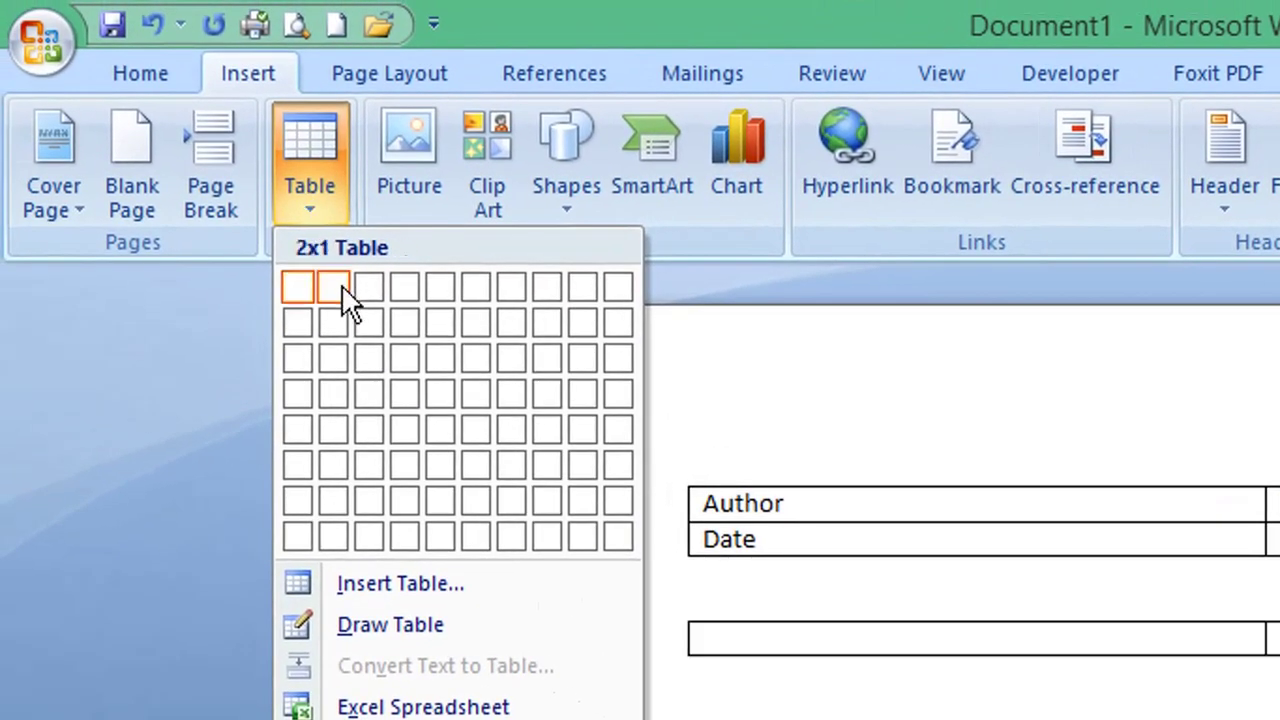
click(334, 322)
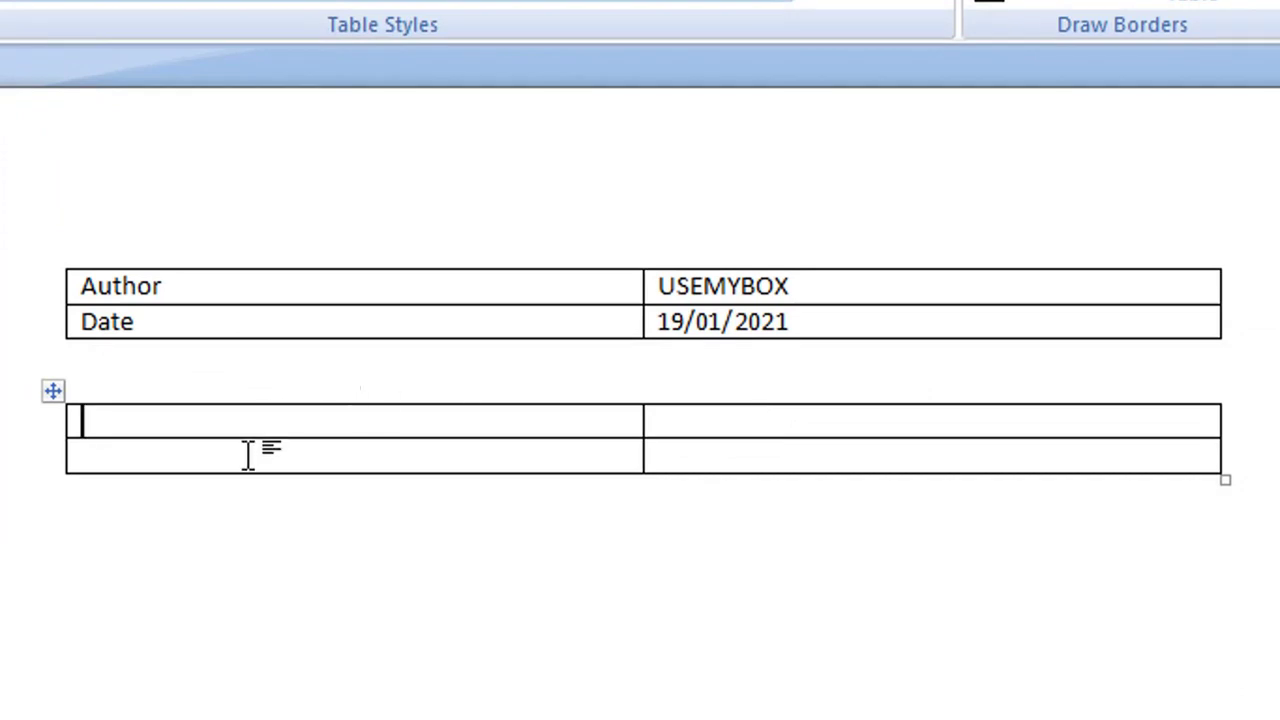
Label the two first-column cells of the new table "Author" and "Date"
text(A)
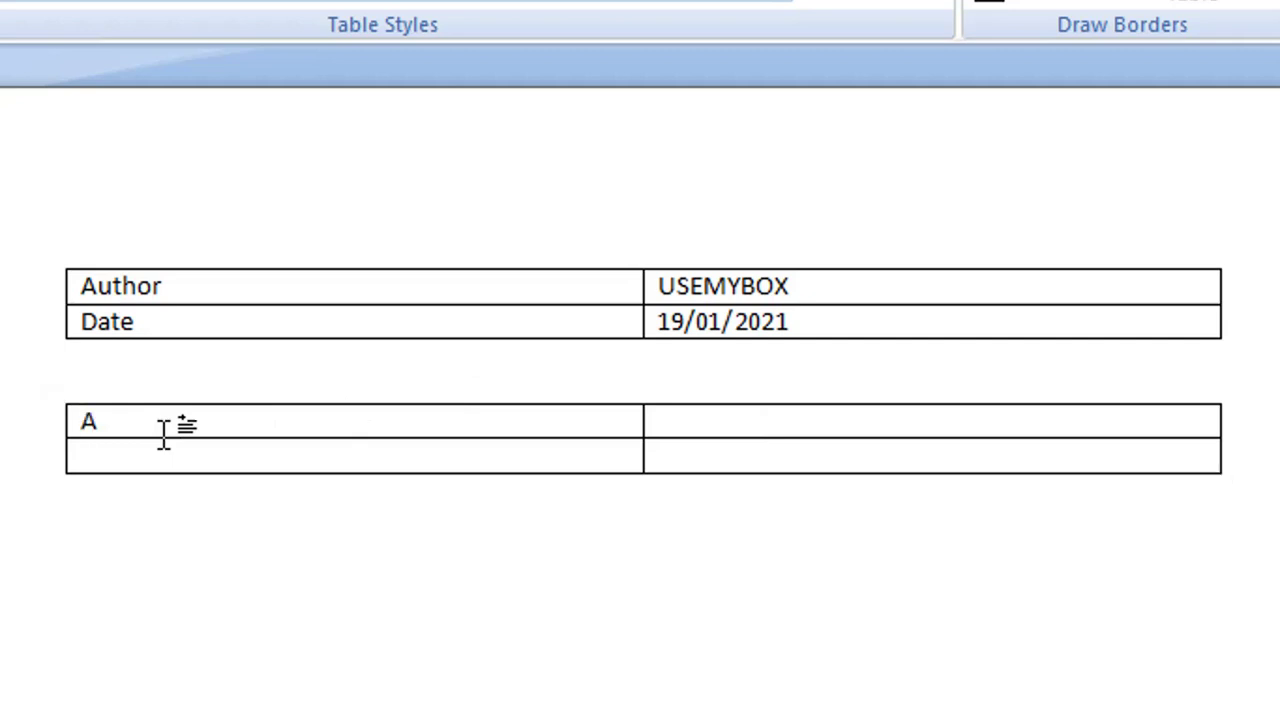
text(uthor)
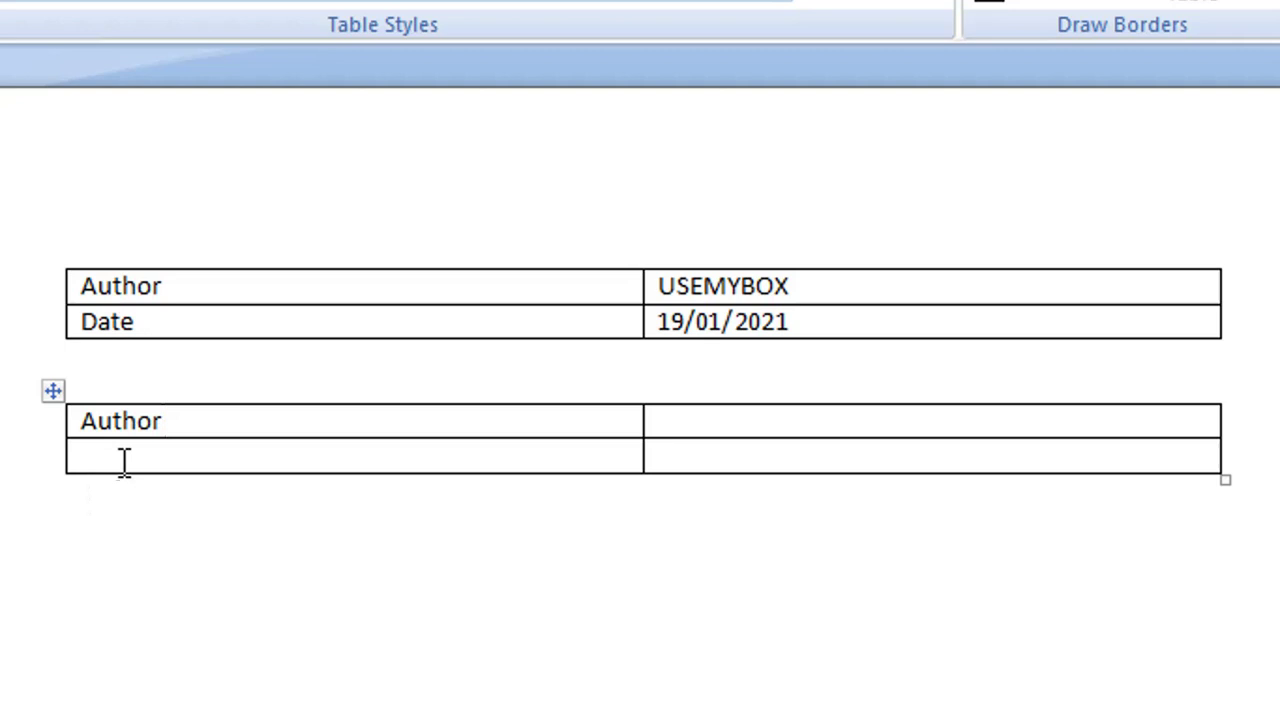
click(124, 462)
text(Da)
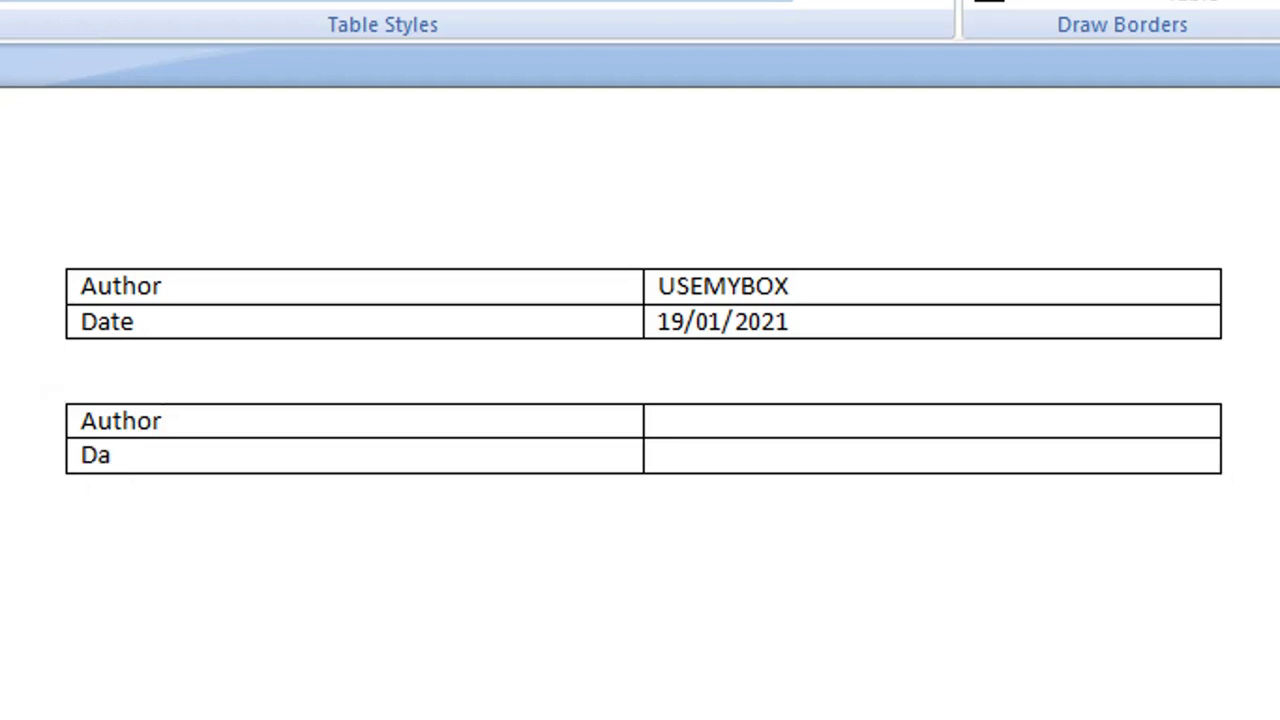
text(te)
Insert an Author field in Uppercase format, without a new name, into the cell beside Author in the second table
click(712, 425)
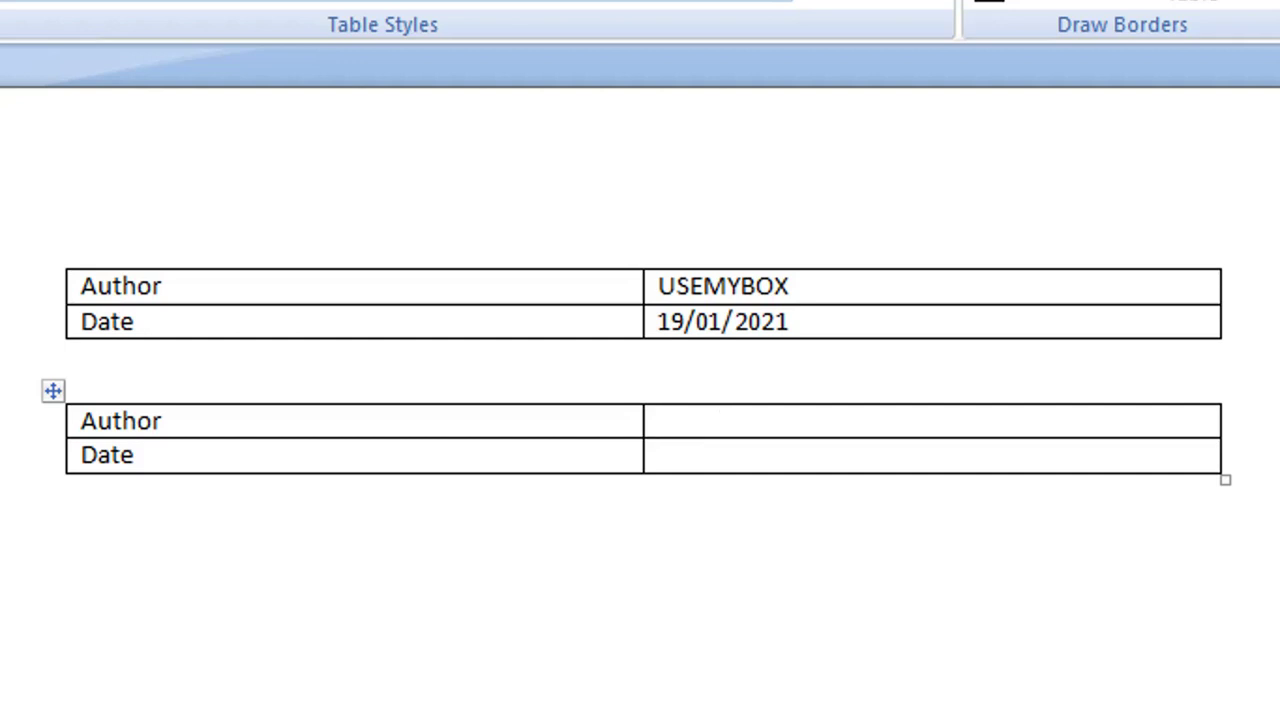
click(113, 31)
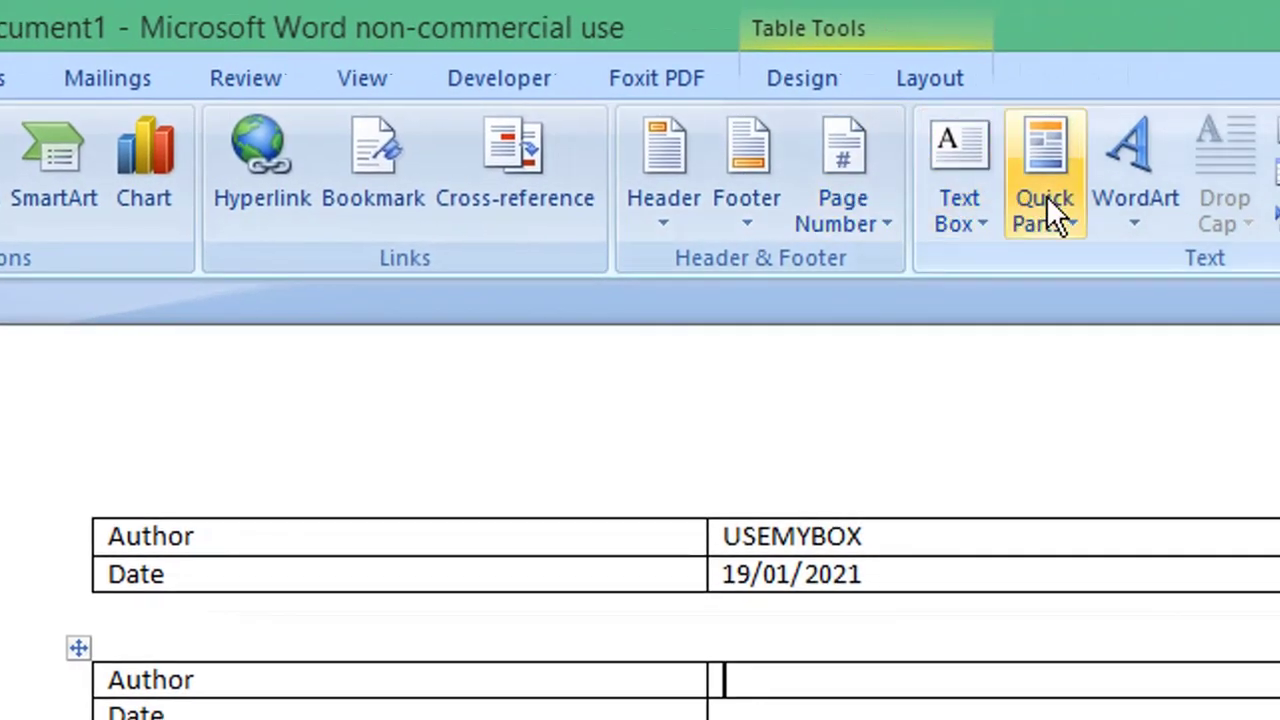
click(1049, 196)
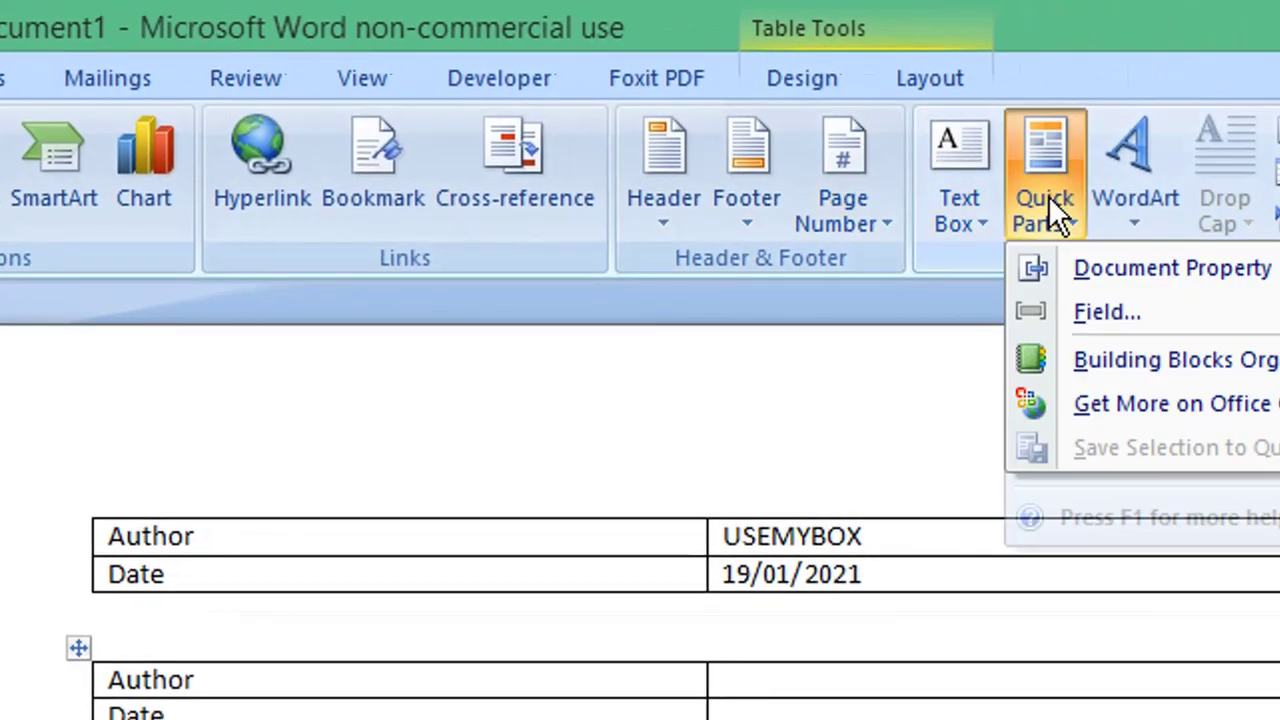
click(1176, 305)
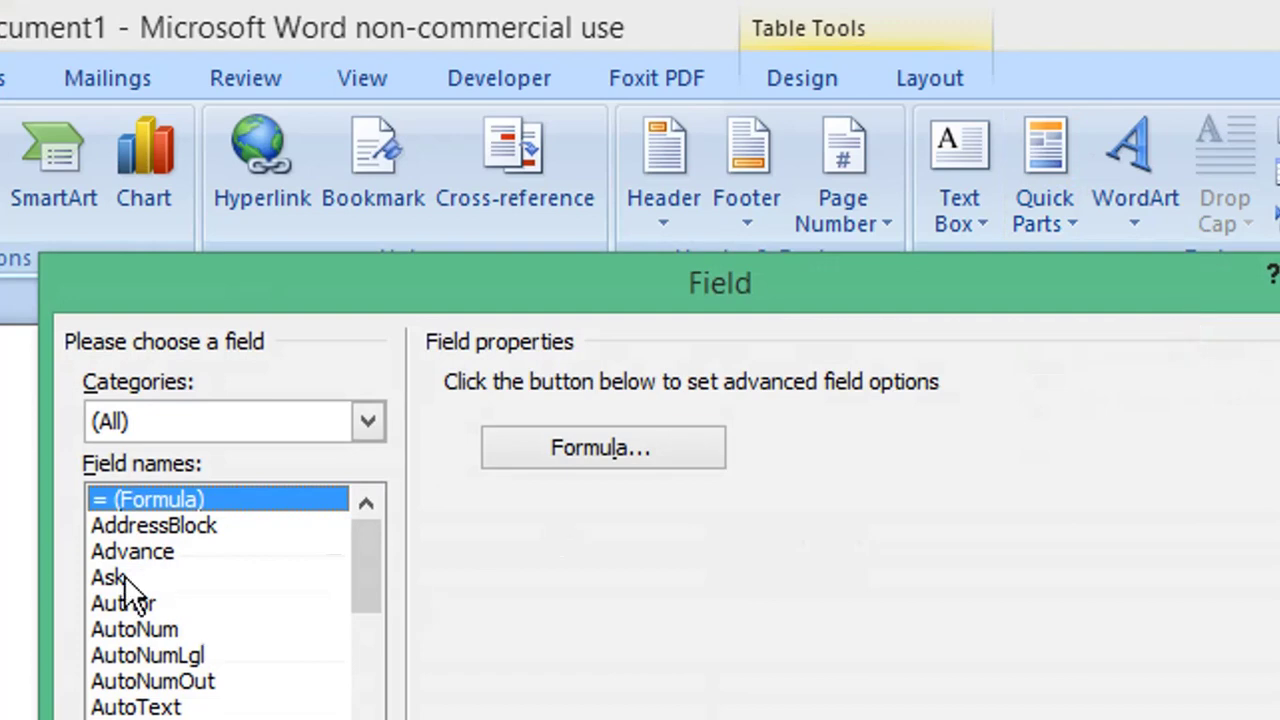
click(136, 603)
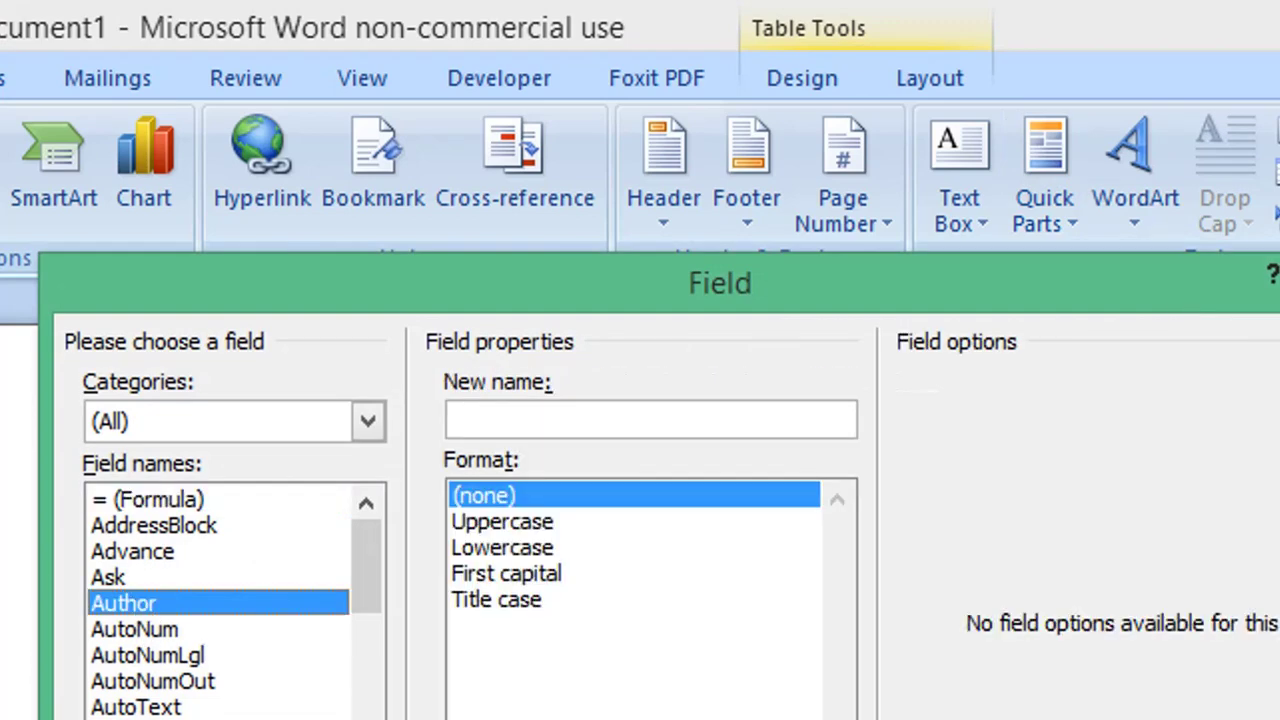
click(528, 522)
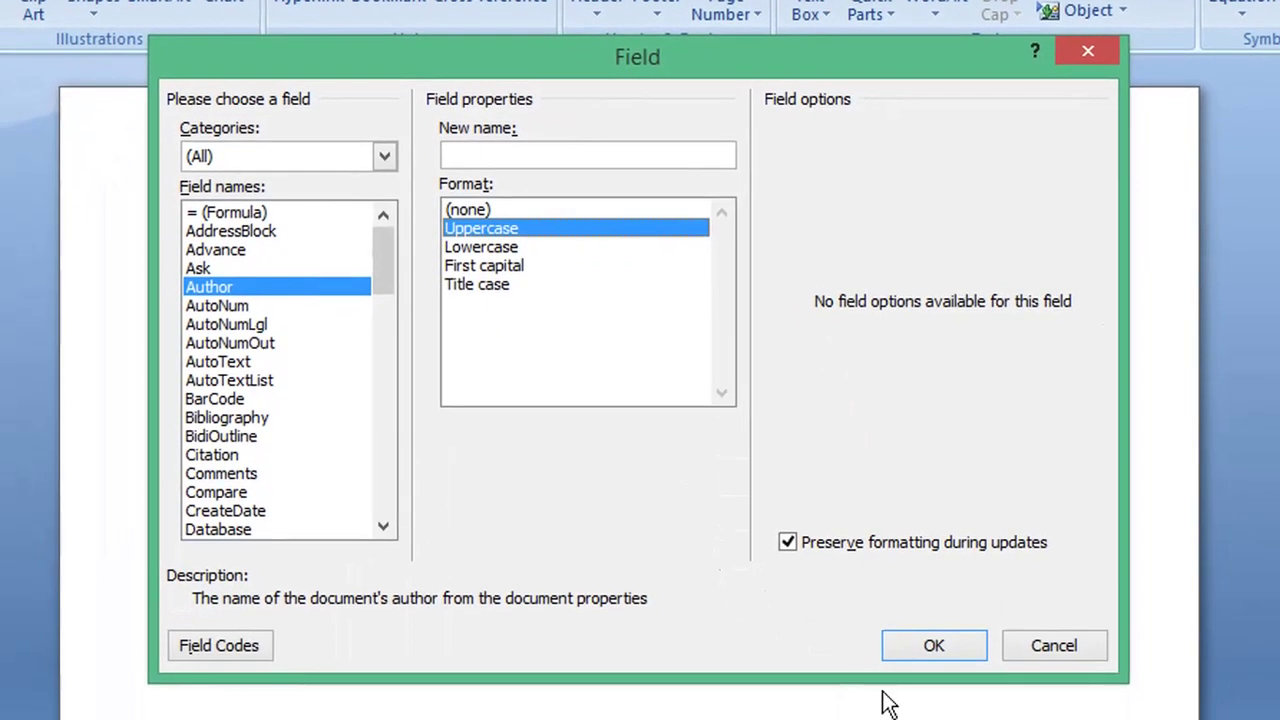
click(904, 646)
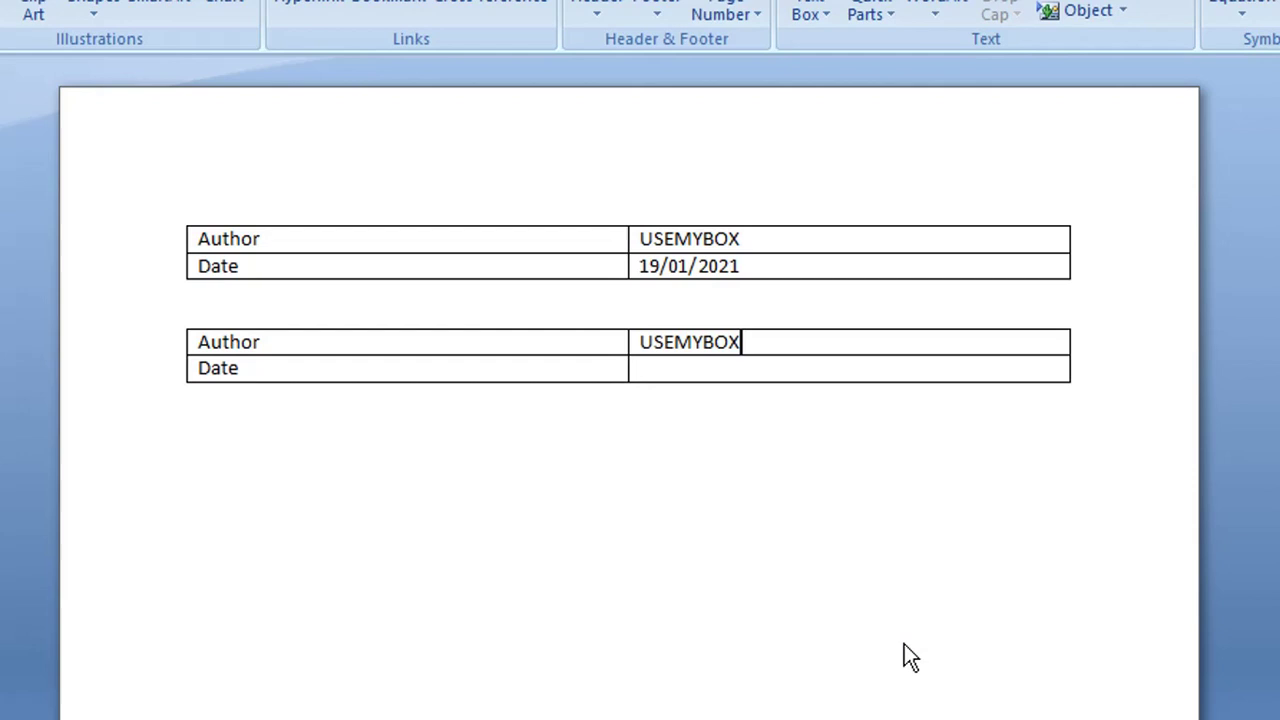